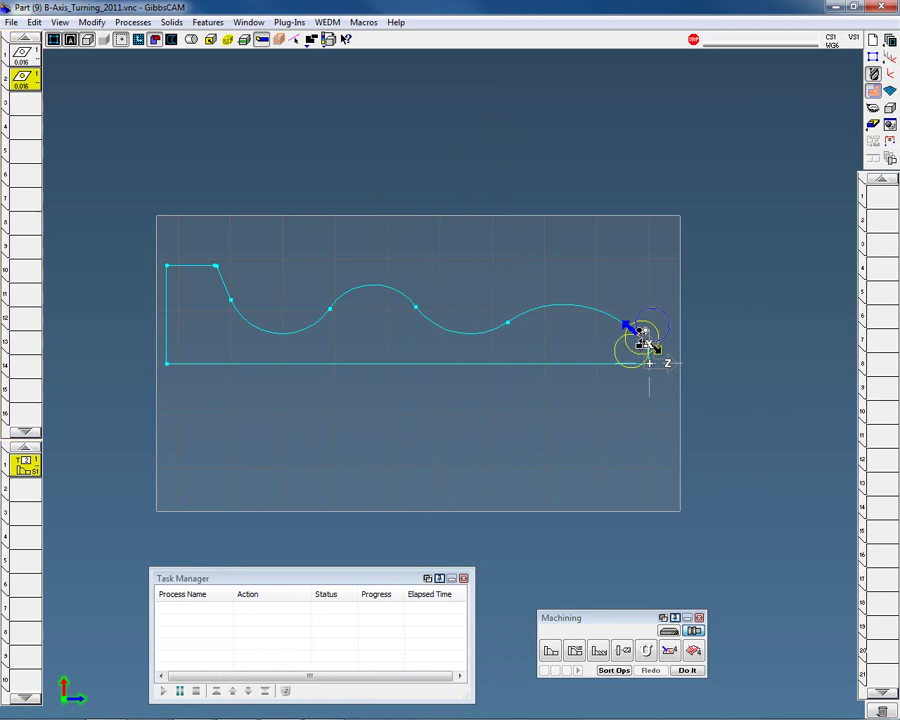
Step: Set the contour's end point past the flange's outer-diameter line and create the contour operation along the profile
{"action": "left_click", "coordinate": [172, 264]}
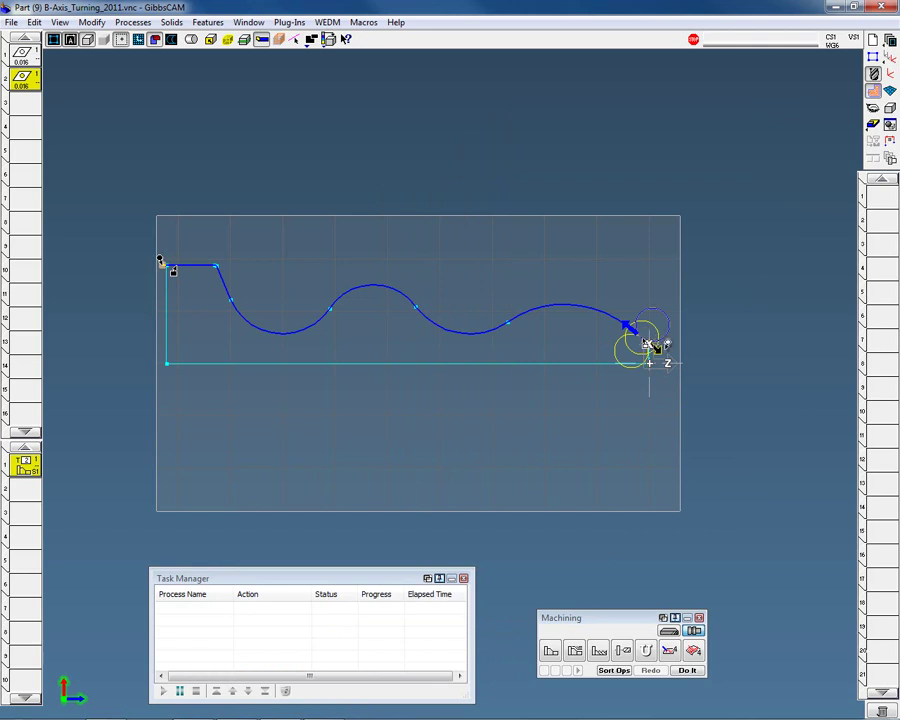
{"action": "left_click", "coordinate": [687, 670]}
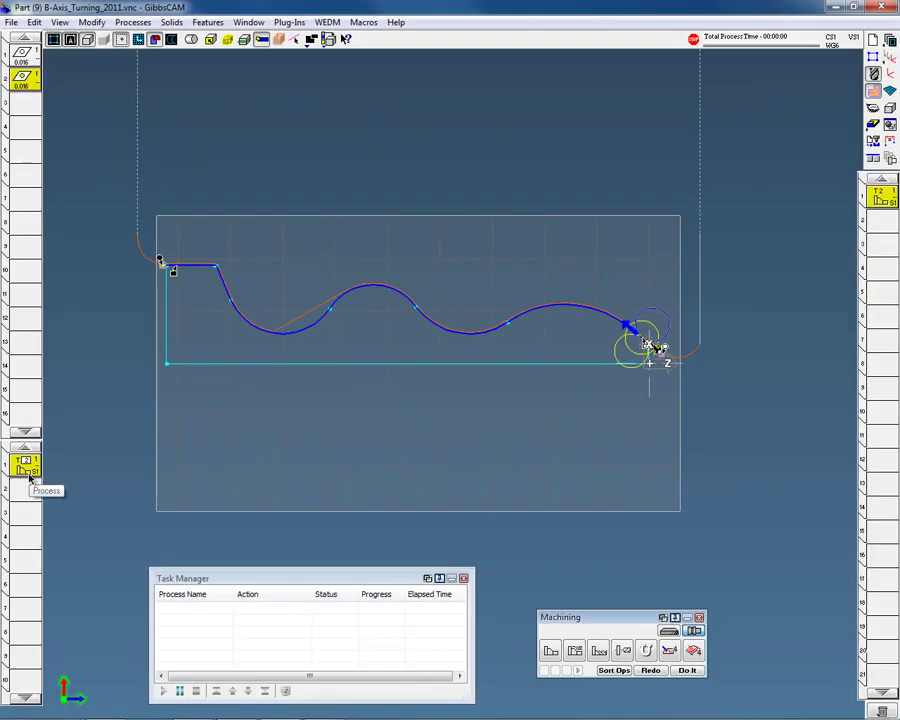
Step: Enable Vary B-Axis in the contour process, based on Normal to Drive Curve with Smooth Normals, and redo the operation
{"action": "double_click", "coordinate": [29, 474]}
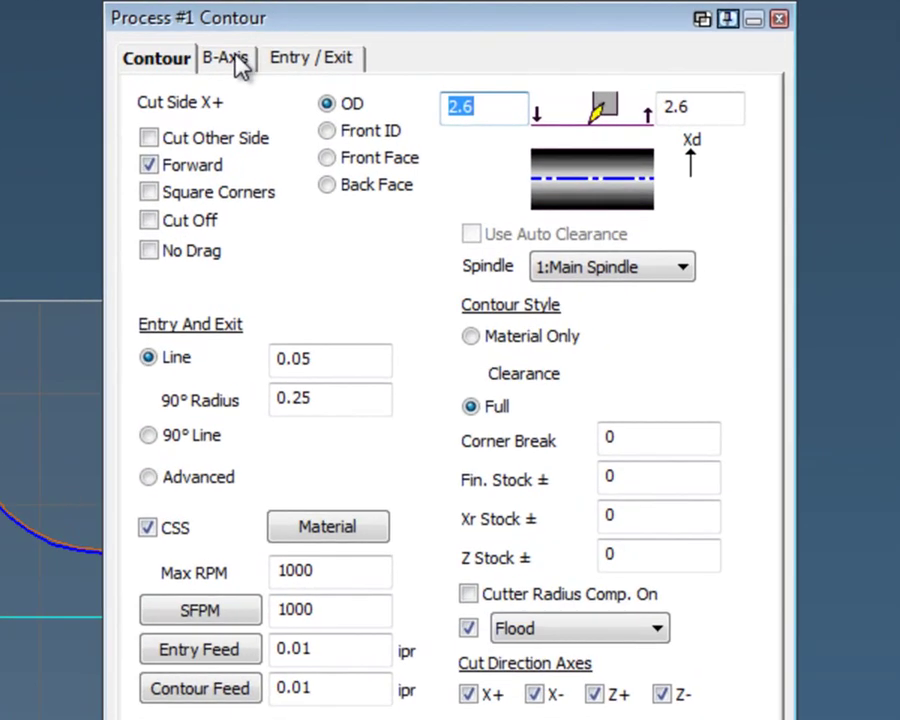
{"action": "left_click", "coordinate": [530, 103]}
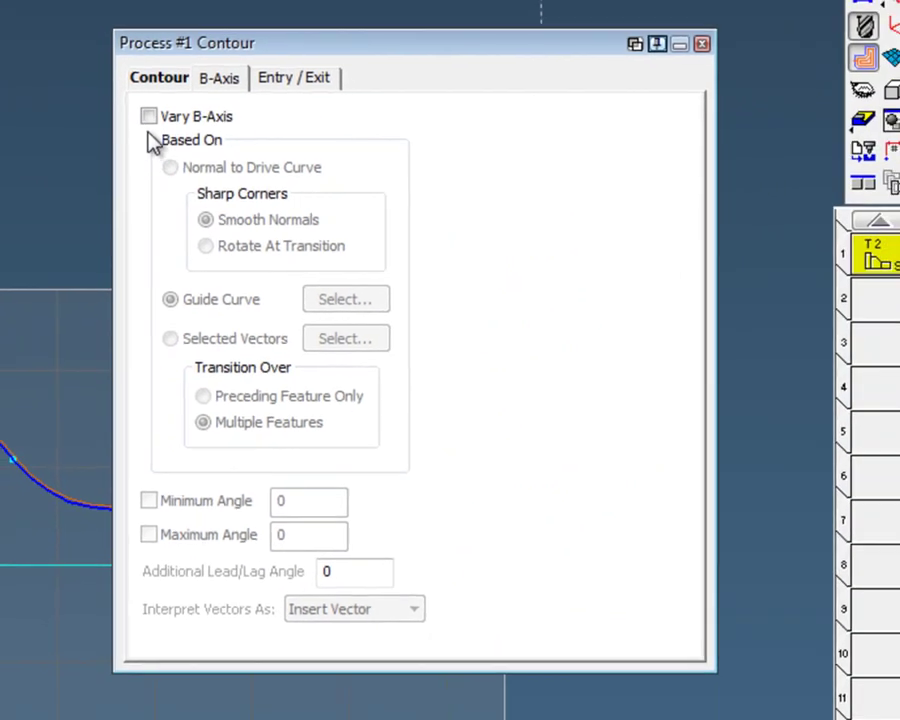
{"action": "left_click", "coordinate": [149, 118]}
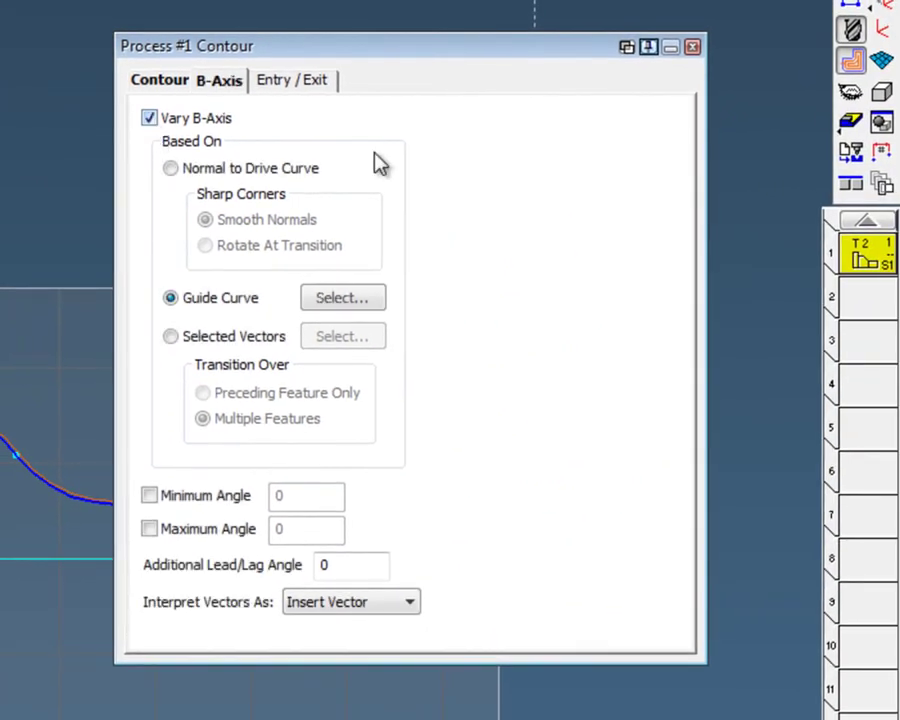
{"action": "left_click", "coordinate": [170, 168]}
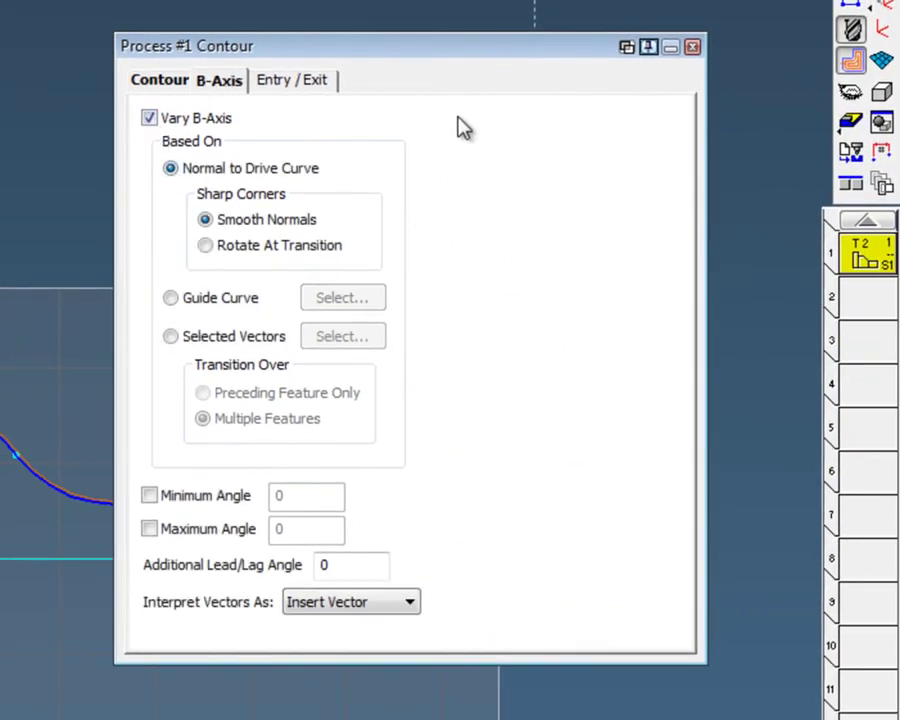
{"action": "left_click_drag", "start_coordinate": [472, 54], "coordinate": [423, 128]}
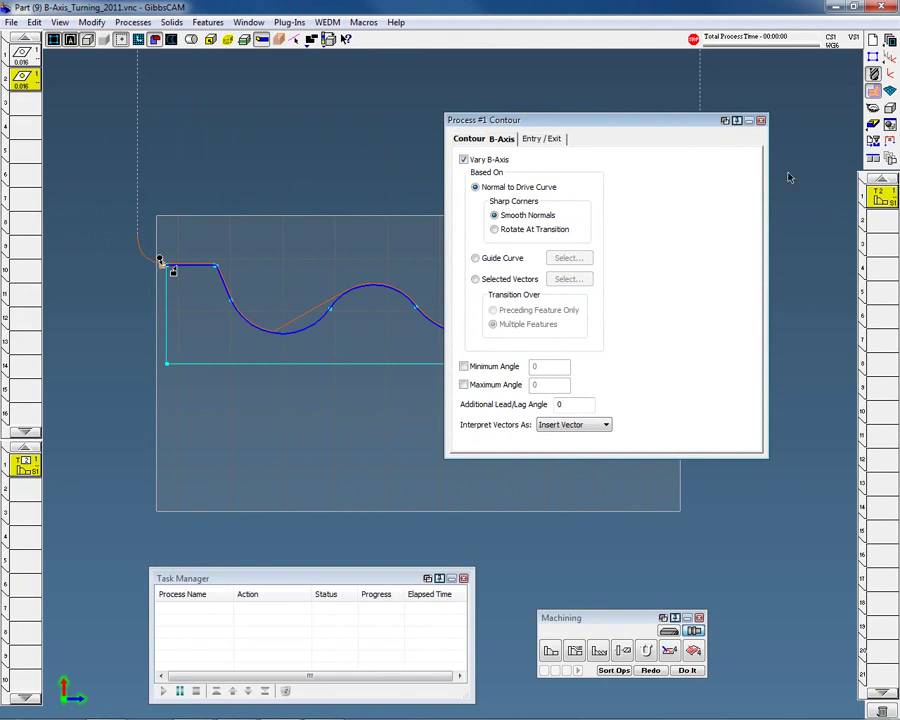
{"action": "left_click", "coordinate": [760, 121]}
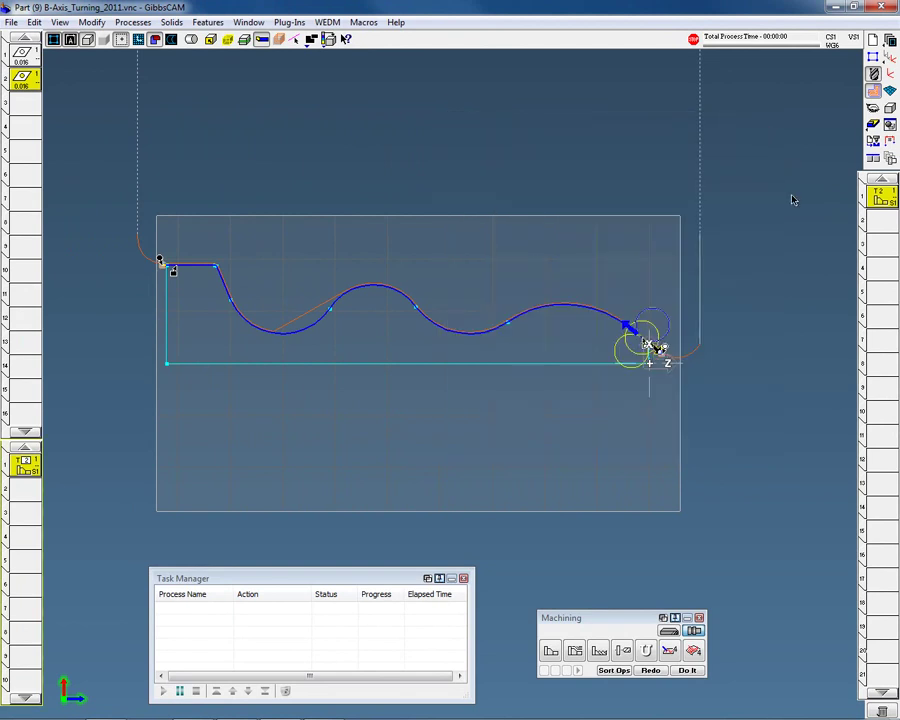
{"action": "left_click", "coordinate": [652, 671]}
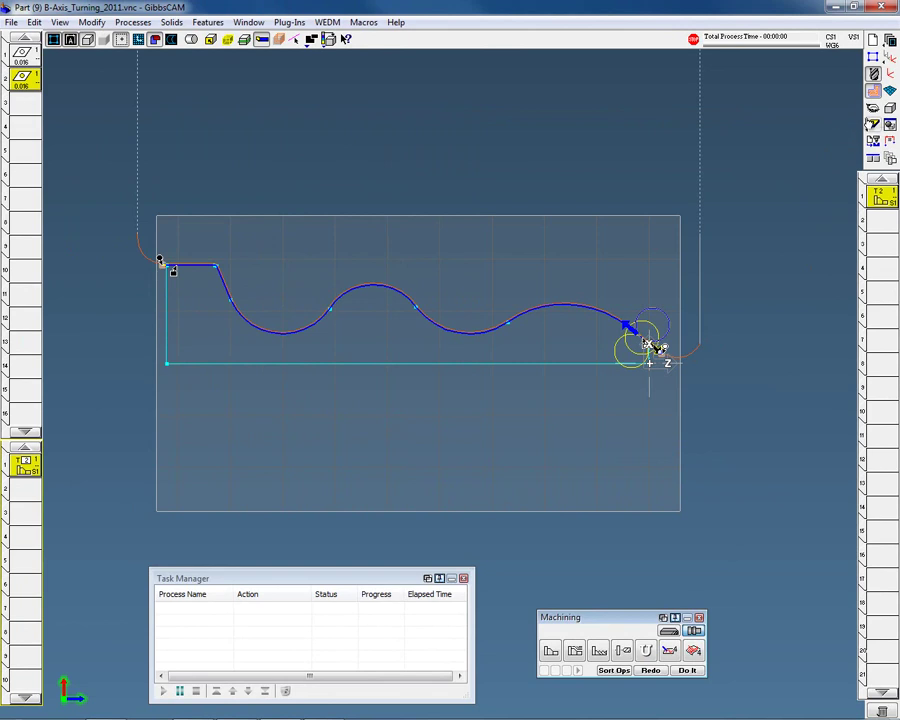
Step: Run the cut simulation of the contour operation to the end and return to the toolpath view
{"action": "left_click", "coordinate": [873, 125]}
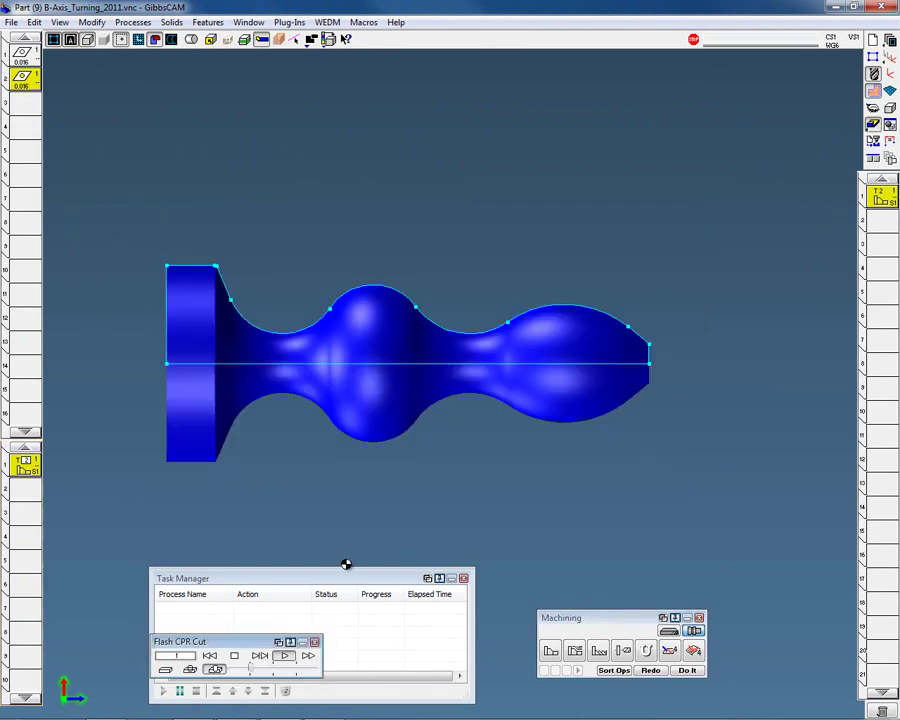
{"action": "left_click", "coordinate": [282, 654]}
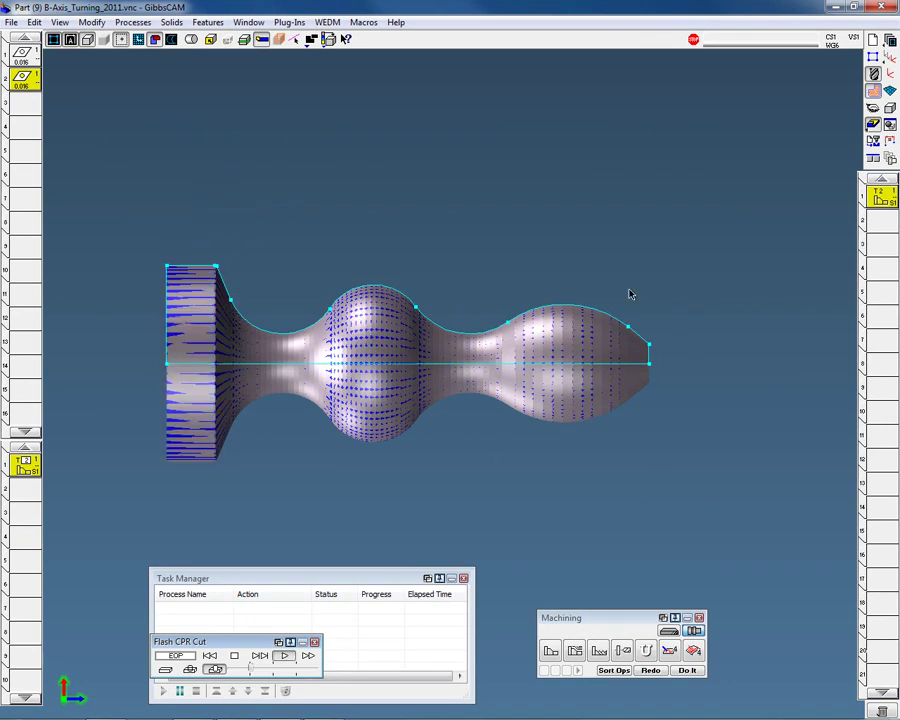
{"action": "left_click", "coordinate": [873, 125]}
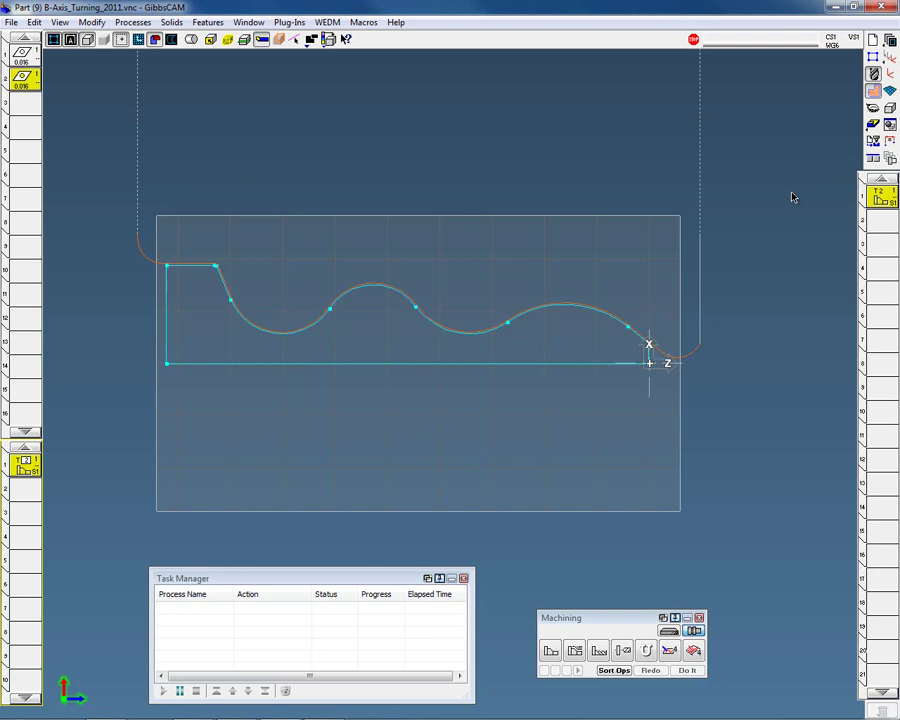
Step: Show the guide curve workgroup and base the contour process's B-axis on Guide Curve, using the wavy chain above the profile
{"action": "left_click", "coordinate": [891, 42]}
{"action": "left_click", "coordinate": [682, 161]}
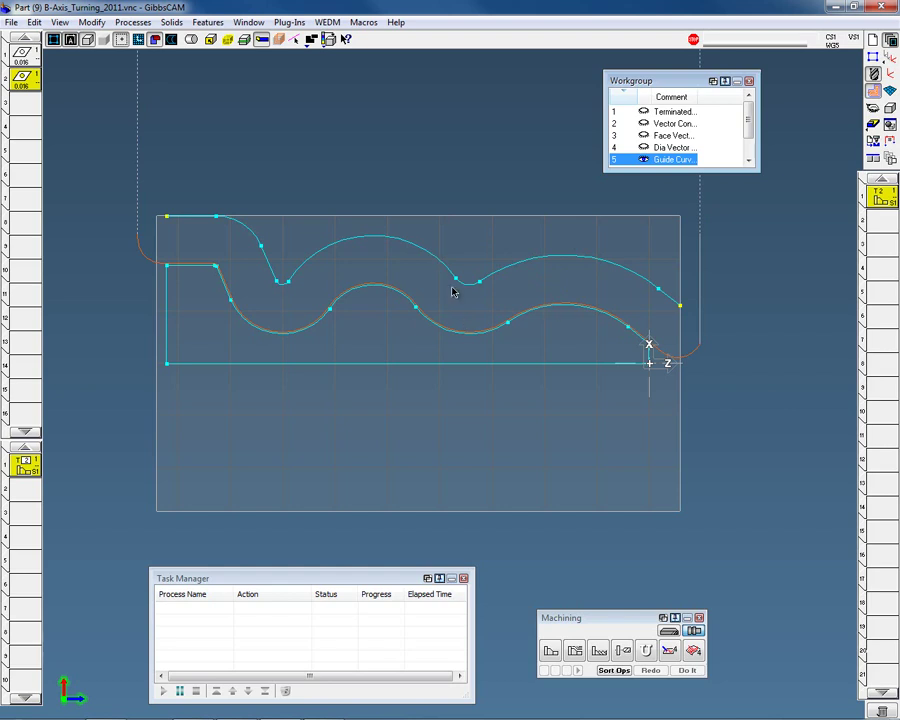
{"action": "double_click", "coordinate": [28, 466]}
{"action": "left_click", "coordinate": [266, 80]}
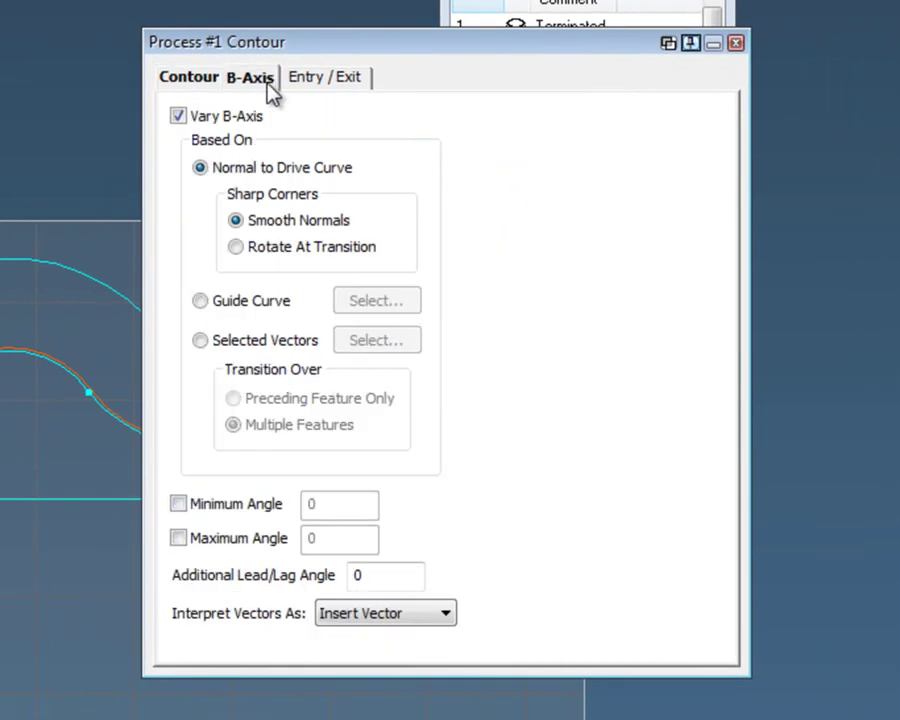
{"action": "left_click", "coordinate": [200, 300]}
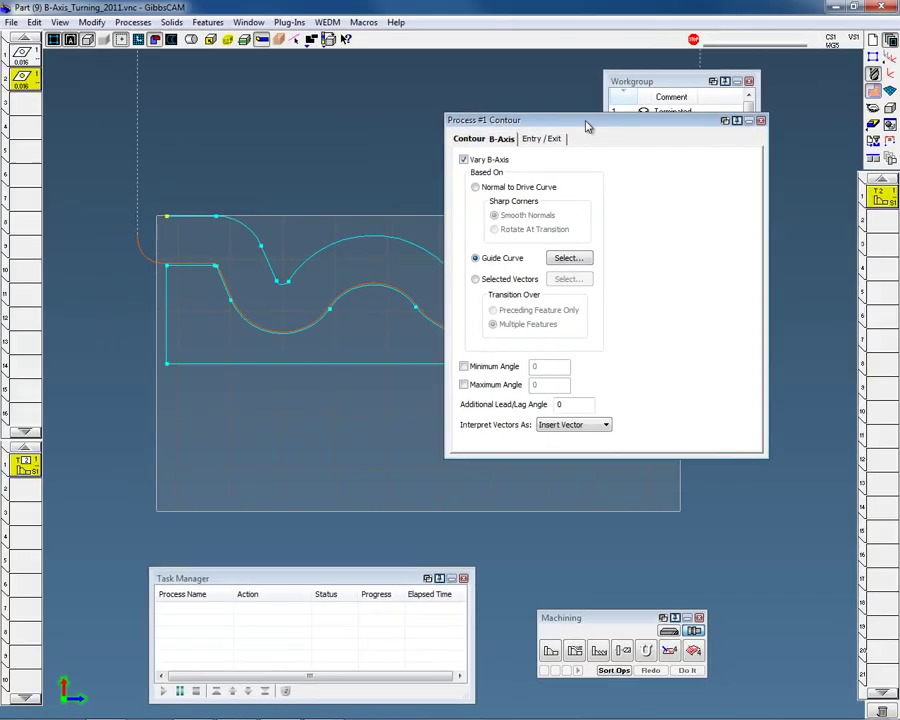
{"action": "left_click_drag", "start_coordinate": [584, 124], "coordinate": [396, 319]}
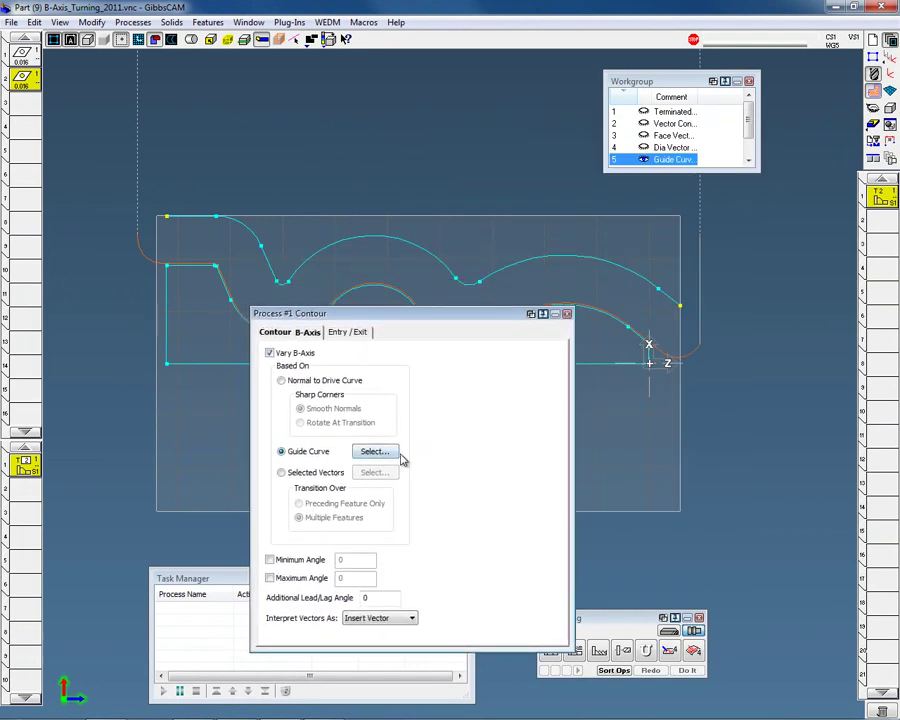
{"action": "left_click", "coordinate": [395, 453]}
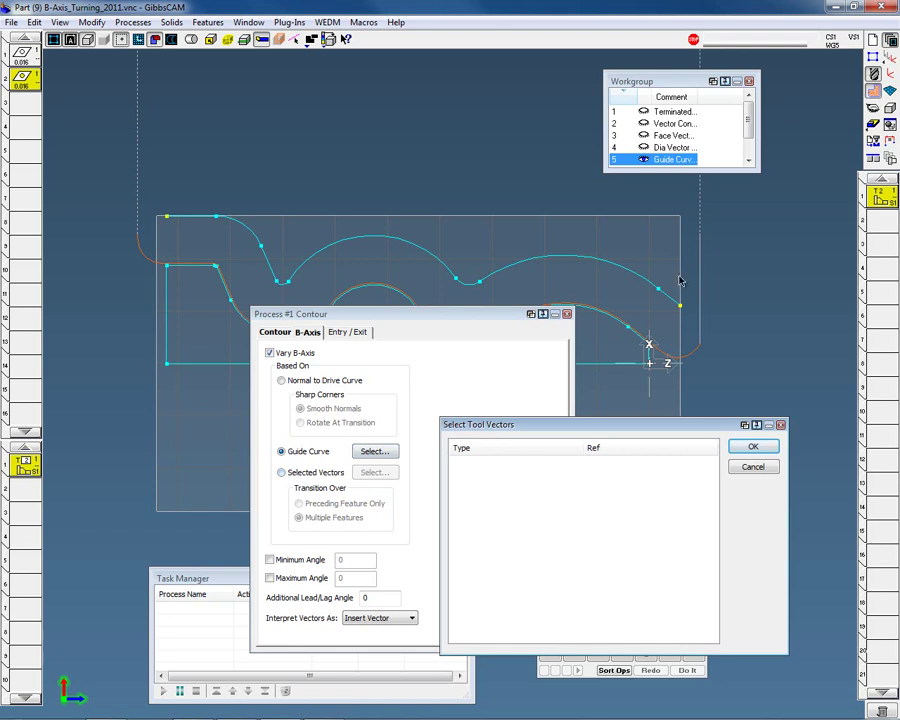
{"action": "left_click", "coordinate": [680, 307]}
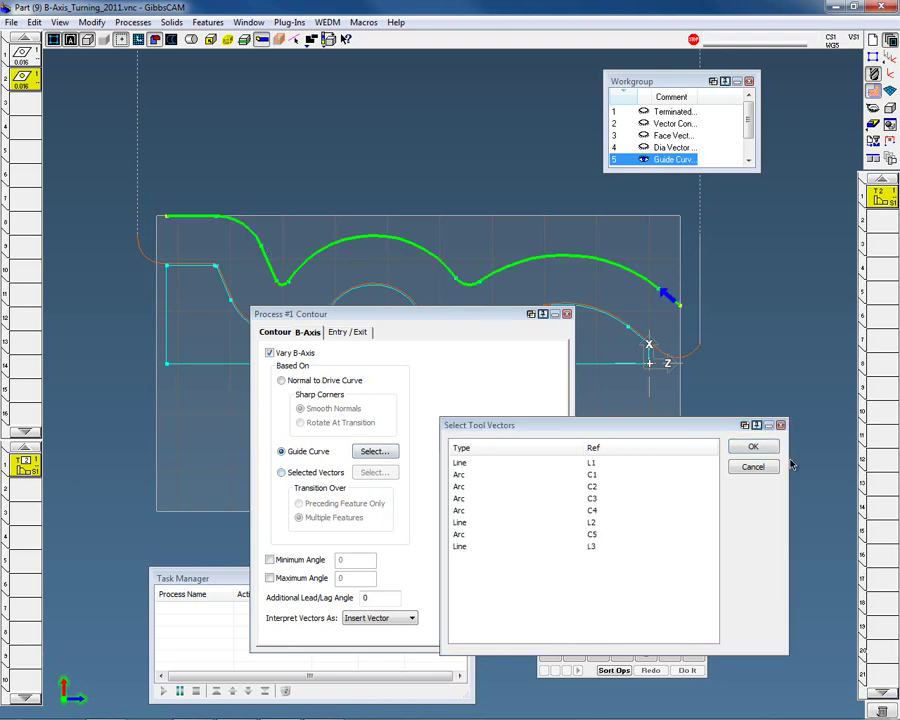
{"action": "left_click", "coordinate": [753, 447]}
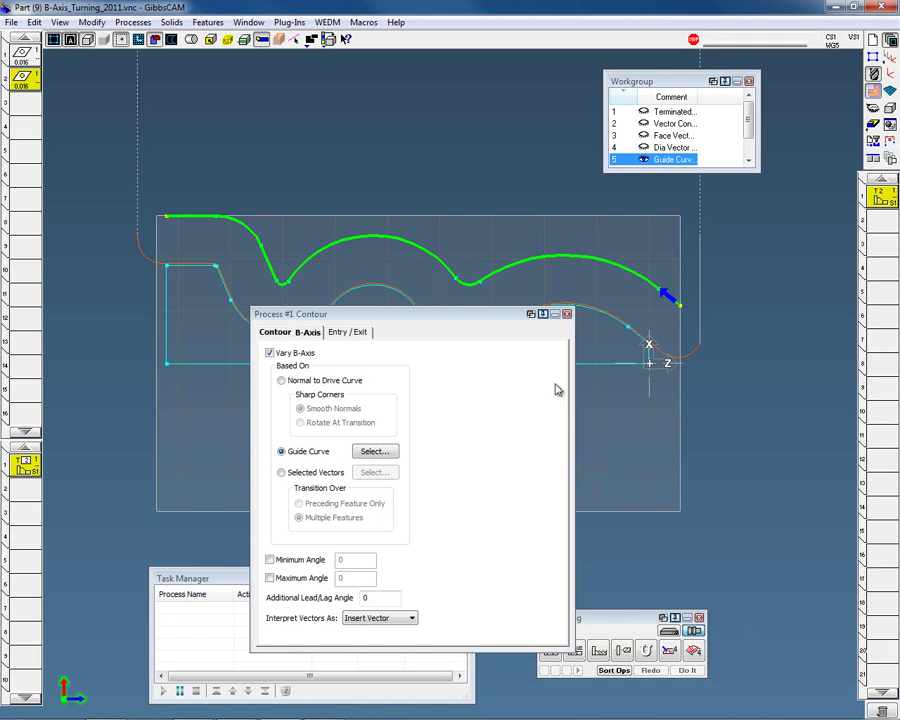
{"action": "left_click", "coordinate": [567, 315]}
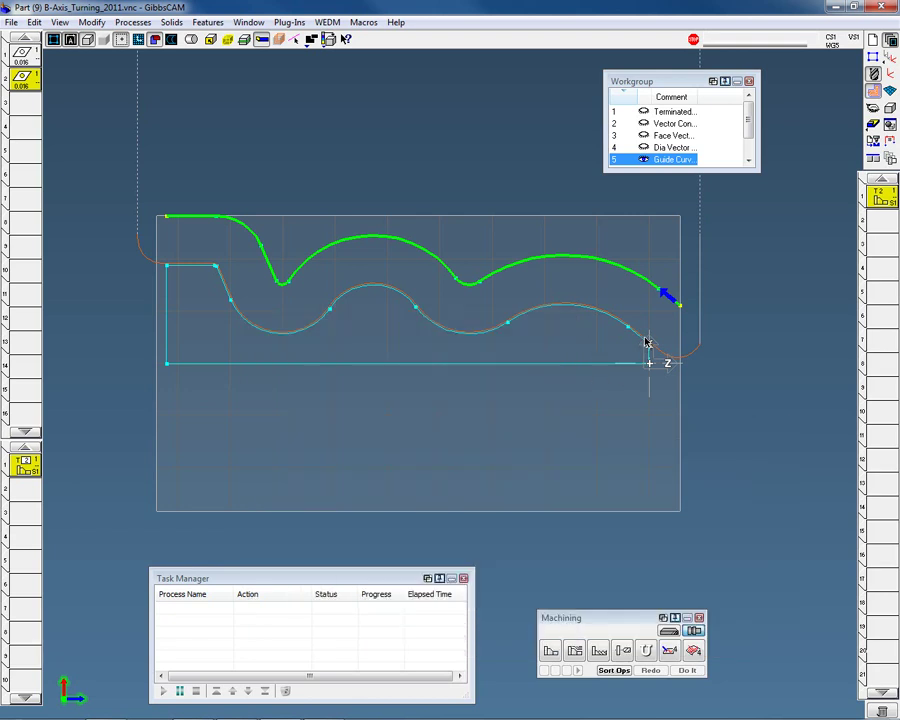
Step: Reselect the profile from the front taper to the flange, redo the contour operation and simulate the cut
{"action": "left_click", "coordinate": [646, 342]}
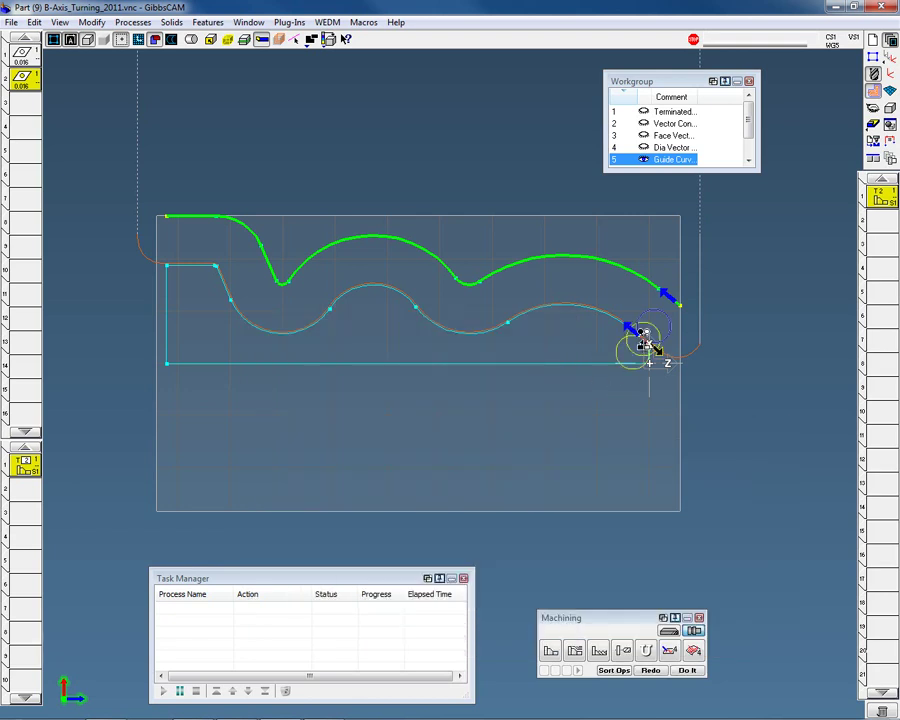
{"action": "left_click", "coordinate": [198, 265]}
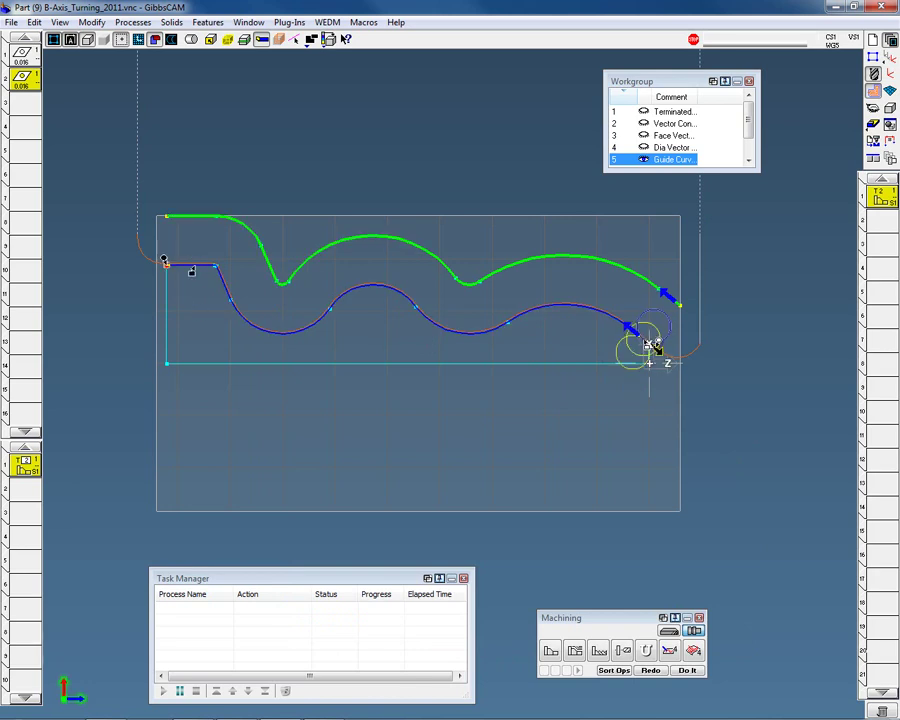
{"action": "left_click", "coordinate": [655, 669]}
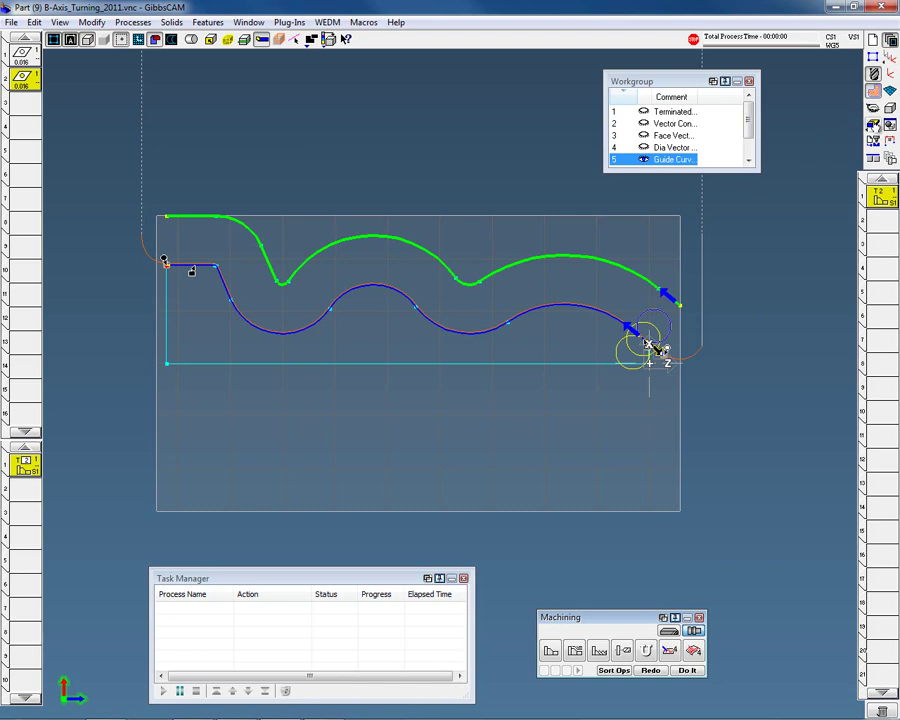
{"action": "left_click", "coordinate": [873, 125]}
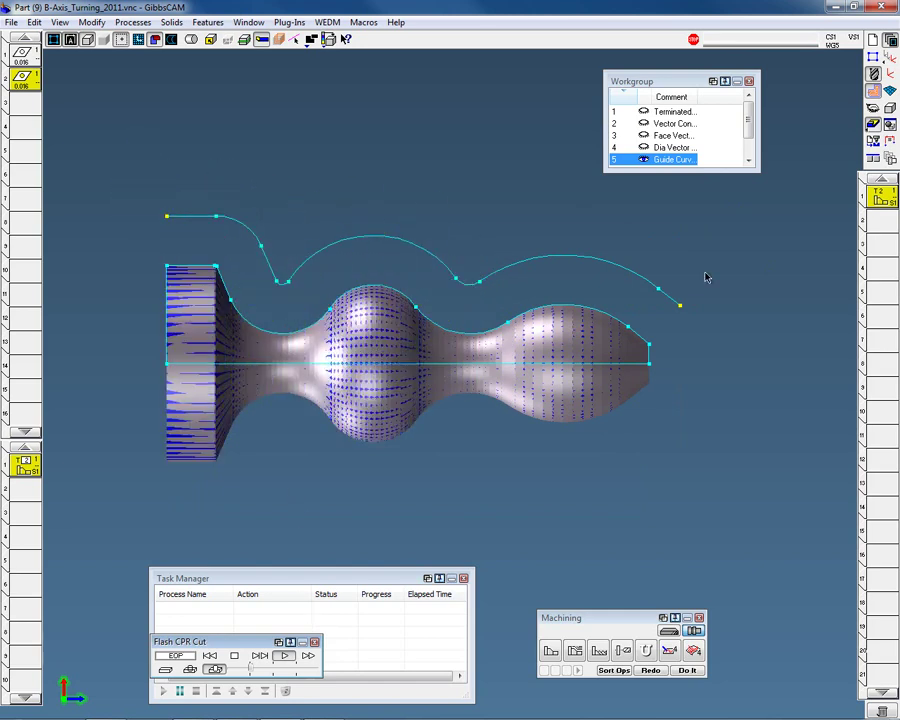
{"action": "left_click", "coordinate": [873, 124]}
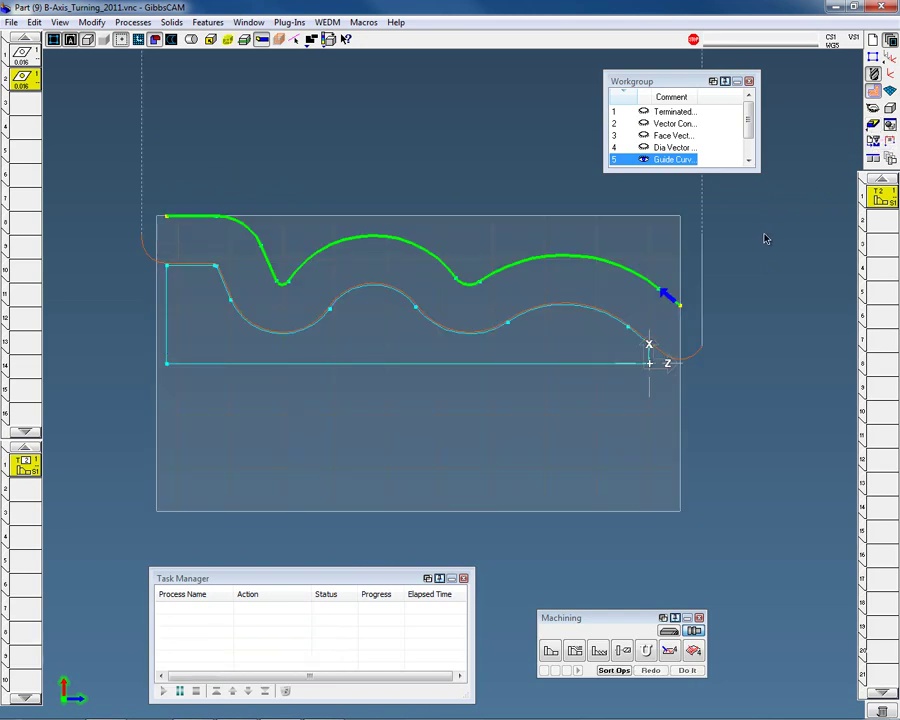
Step: Show the Terminated workgroup and base the contour process's B-axis on Selected Vectors
{"action": "left_click", "coordinate": [676, 123]}
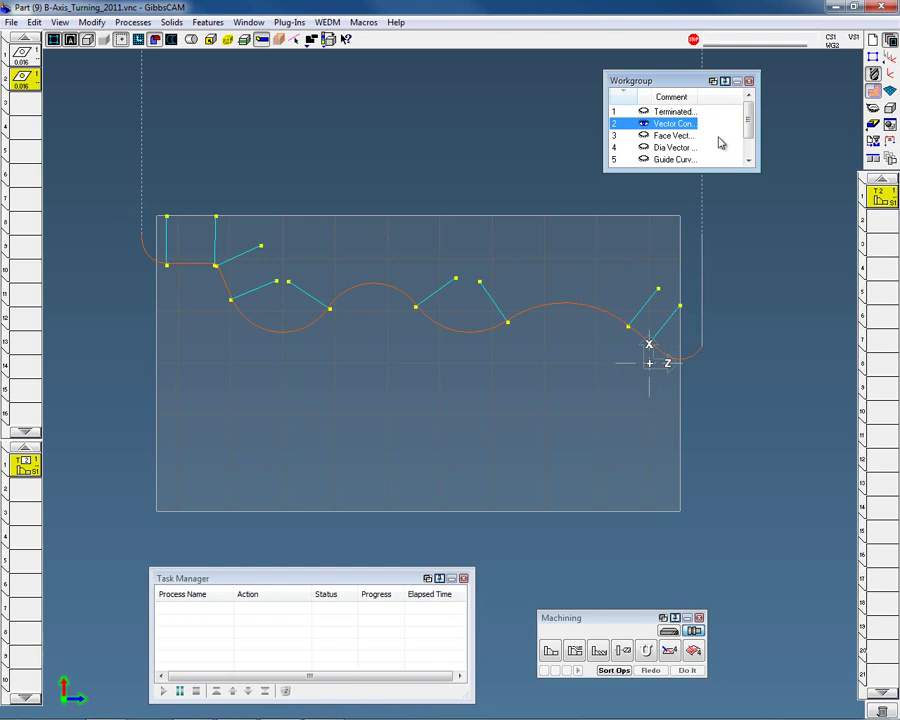
{"action": "left_click", "coordinate": [680, 112]}
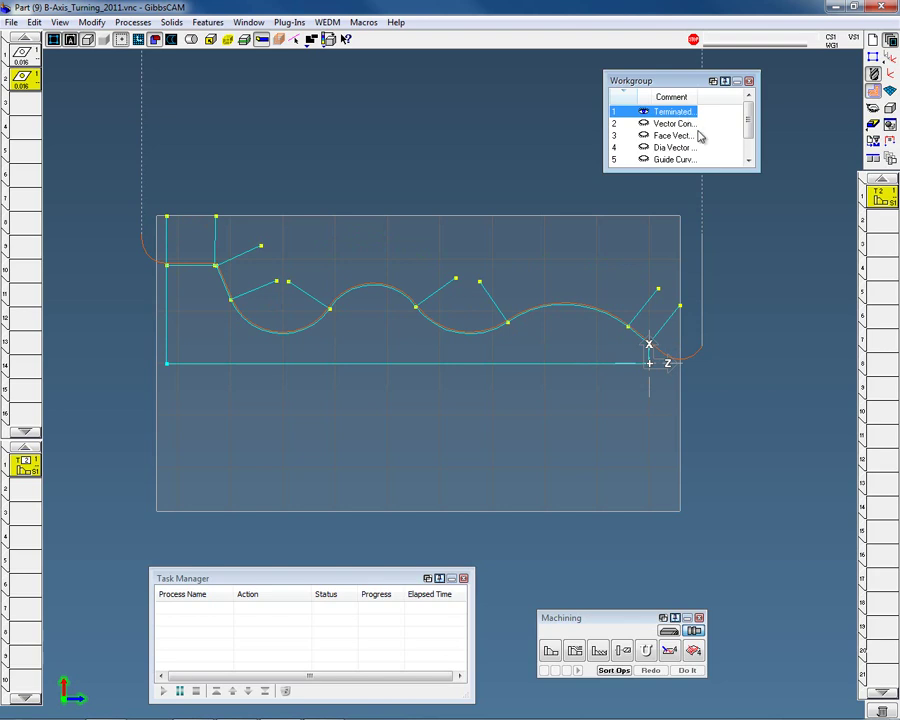
{"action": "double_click", "coordinate": [34, 470]}
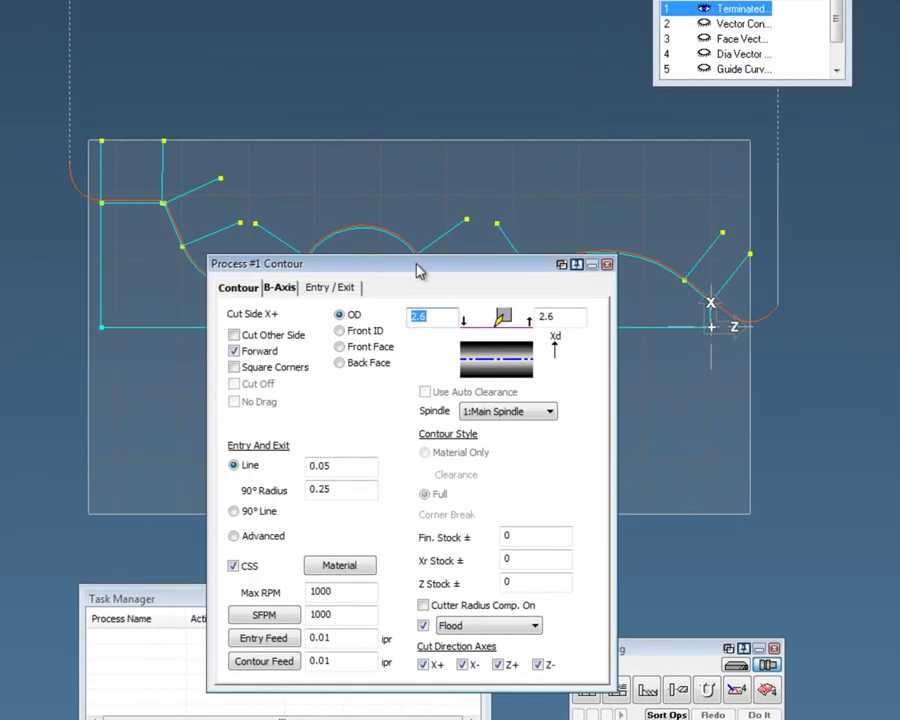
{"action": "left_click_drag", "start_coordinate": [416, 315], "coordinate": [332, 160]}
{"action": "left_click_drag", "start_coordinate": [309, 69], "coordinate": [298, 46]}
{"action": "left_click", "coordinate": [170, 75]}
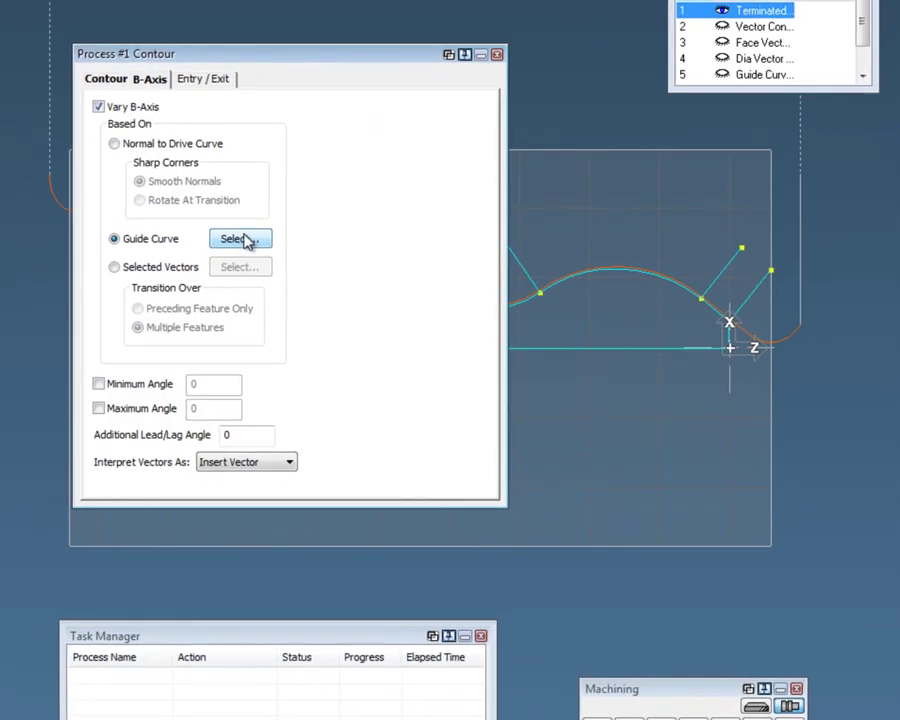
{"action": "left_click", "coordinate": [115, 267]}
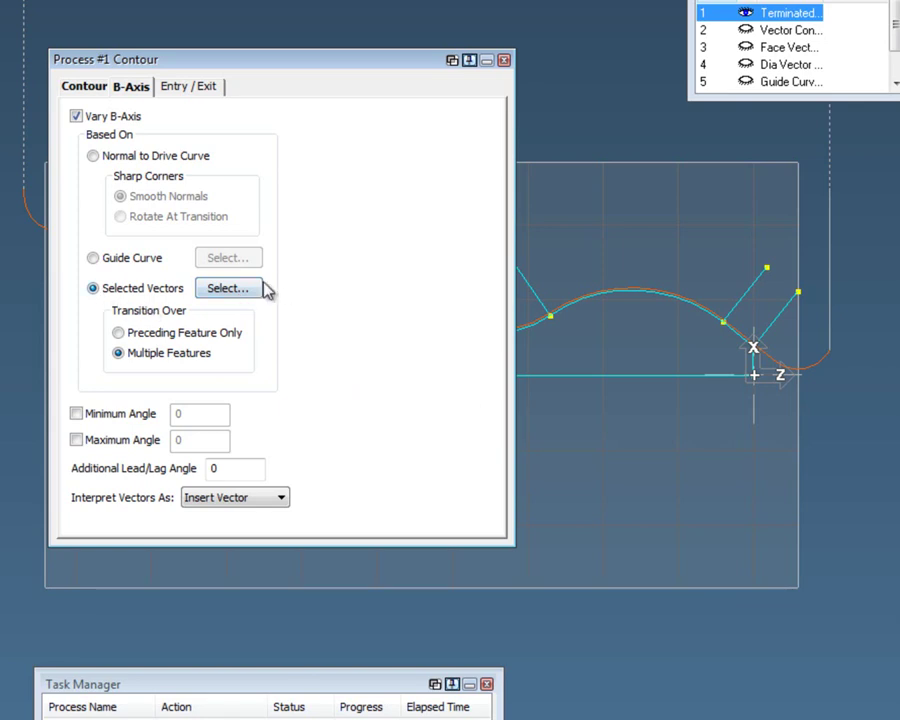
Step: Select the nine vector lines along the profile, from the front taper back to the flange's rear edge, as the contour process's tool vectors
{"action": "left_click", "coordinate": [232, 291]}
{"action": "left_click", "coordinate": [753, 316]}
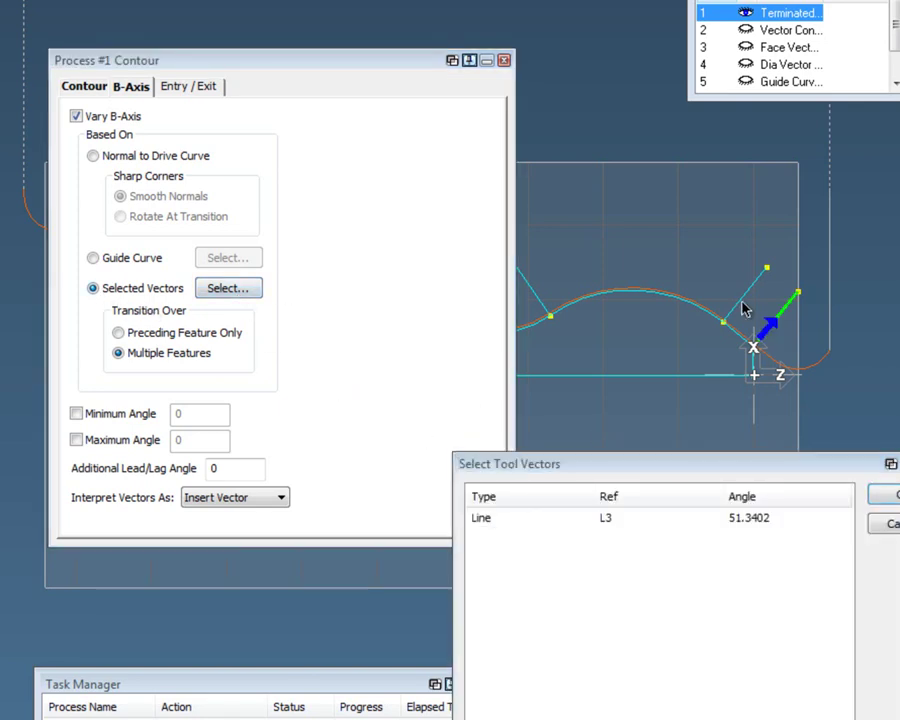
{"action": "left_click", "coordinate": [738, 304]}
{"action": "left_click_drag", "start_coordinate": [393, 68], "coordinate": [343, 431]}
{"action": "left_click", "coordinate": [530, 286]}
{"action": "left_click", "coordinate": [436, 279]}
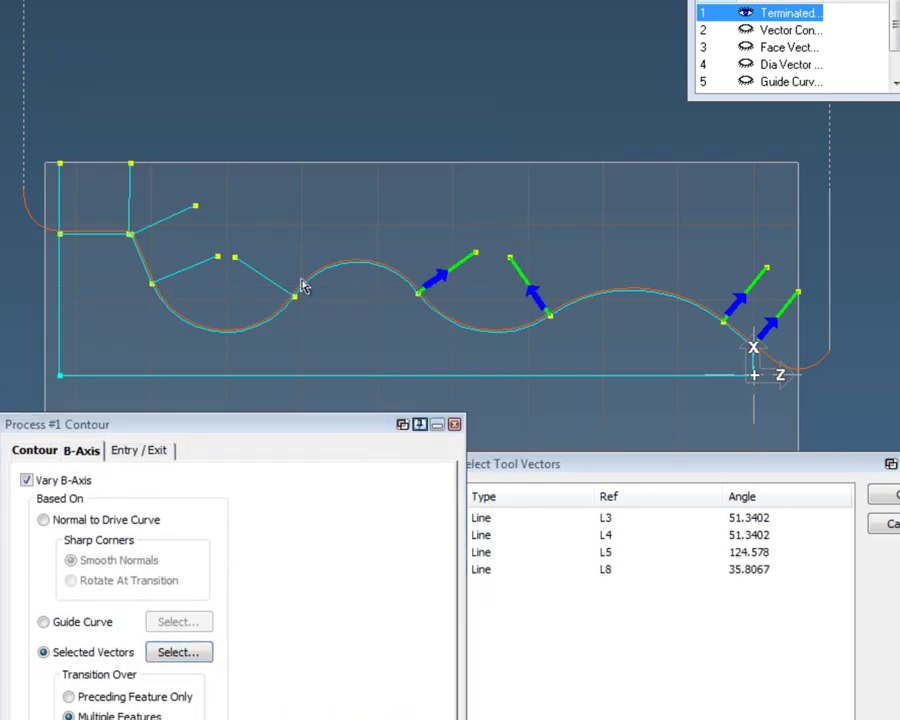
{"action": "left_click", "coordinate": [268, 283]}
{"action": "left_click", "coordinate": [182, 270]}
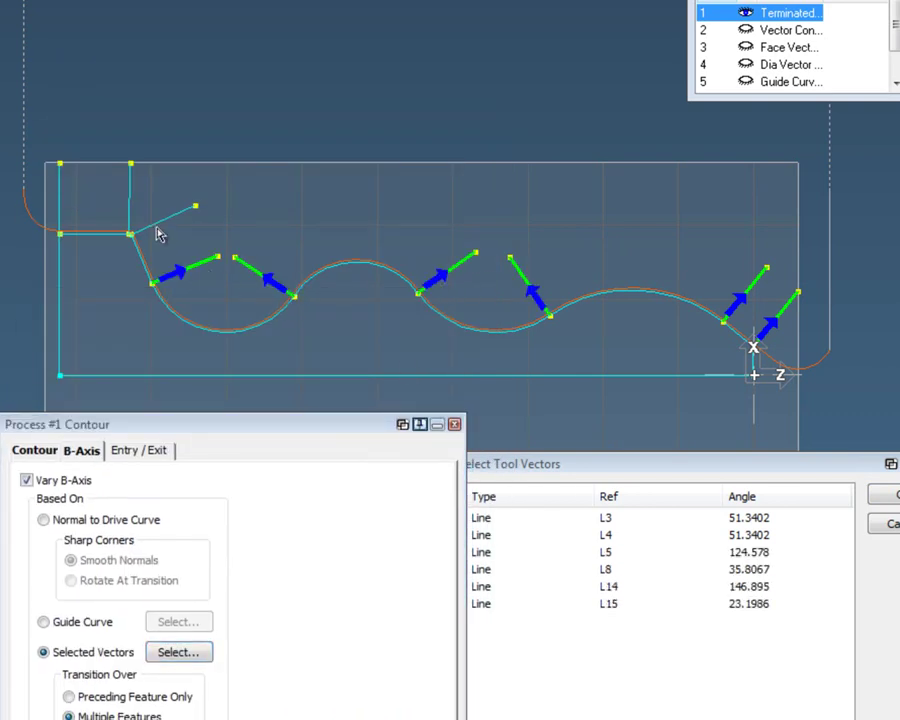
{"action": "left_click", "coordinate": [175, 219]}
{"action": "left_click", "coordinate": [130, 216]}
{"action": "left_click", "coordinate": [60, 217]}
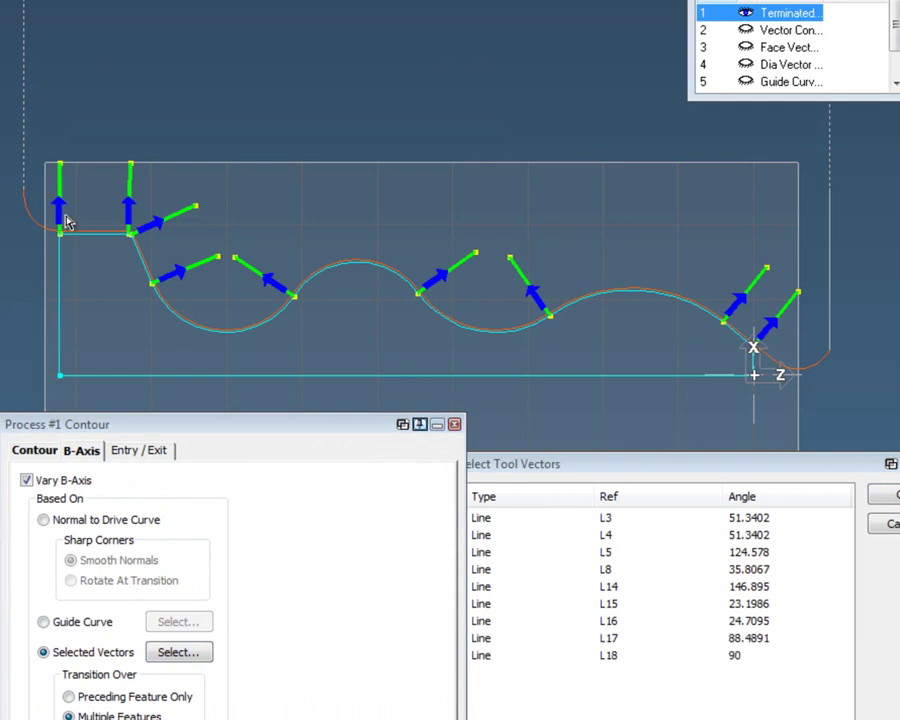
{"action": "left_click_drag", "start_coordinate": [226, 430], "coordinate": [234, 132]}
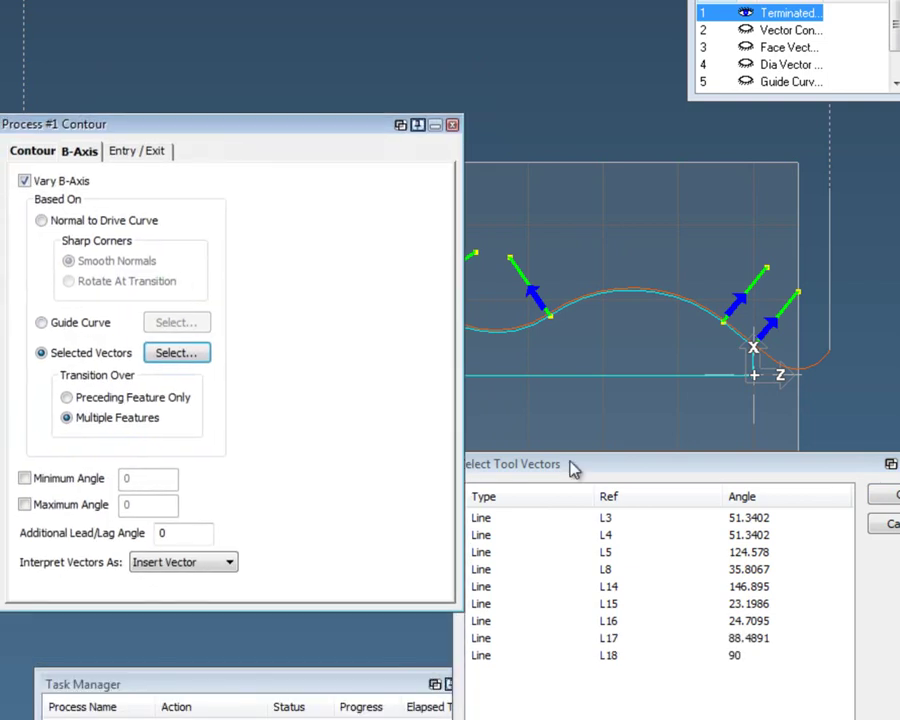
{"action": "left_click", "coordinate": [890, 495]}
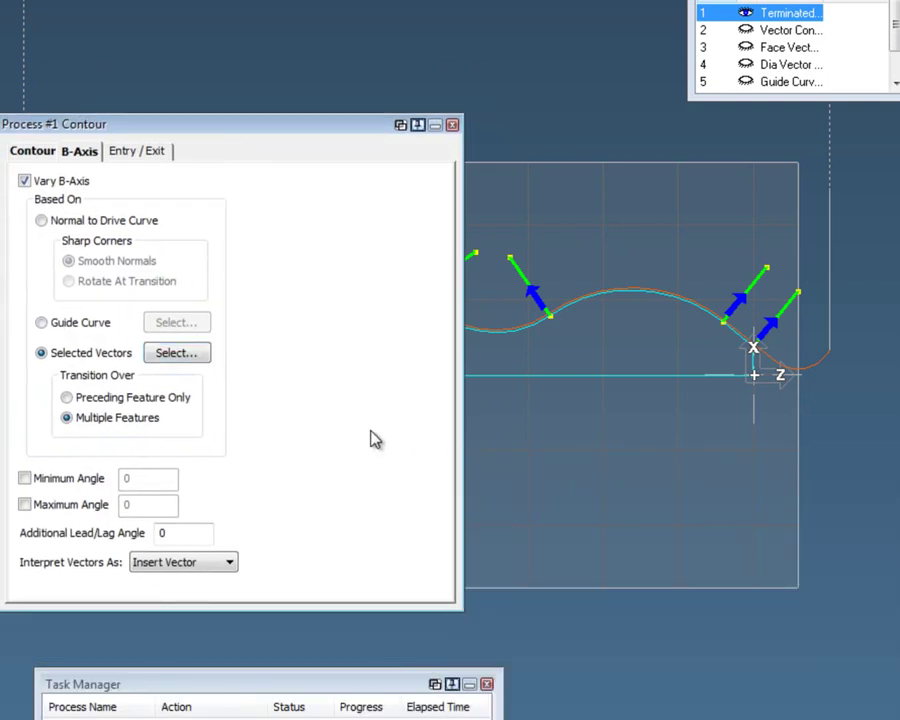
{"action": "left_click_drag", "start_coordinate": [279, 120], "coordinate": [356, 45]}
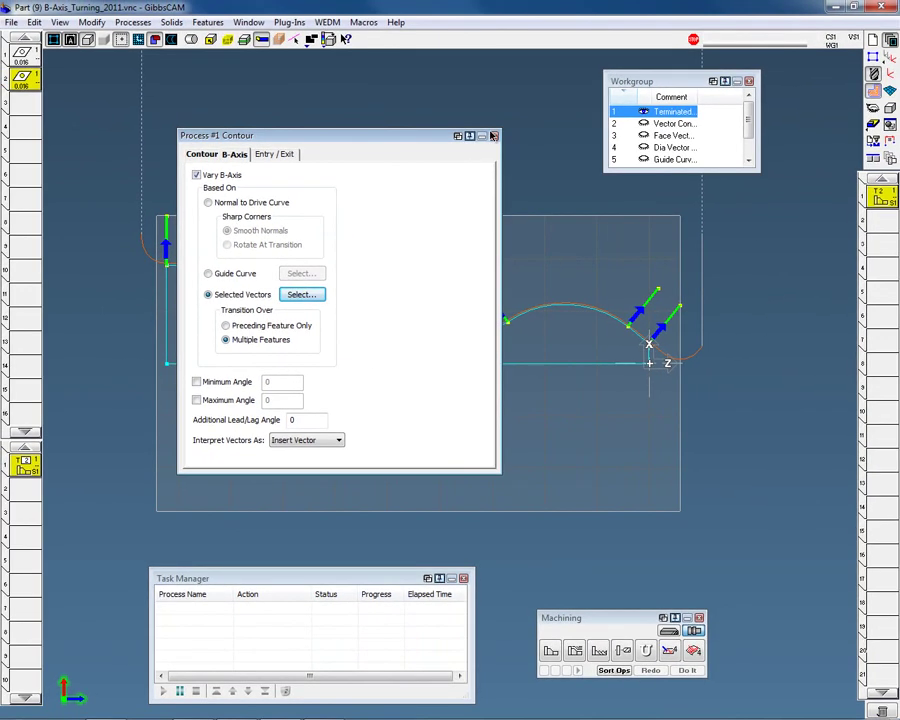
{"action": "left_click", "coordinate": [493, 136]}
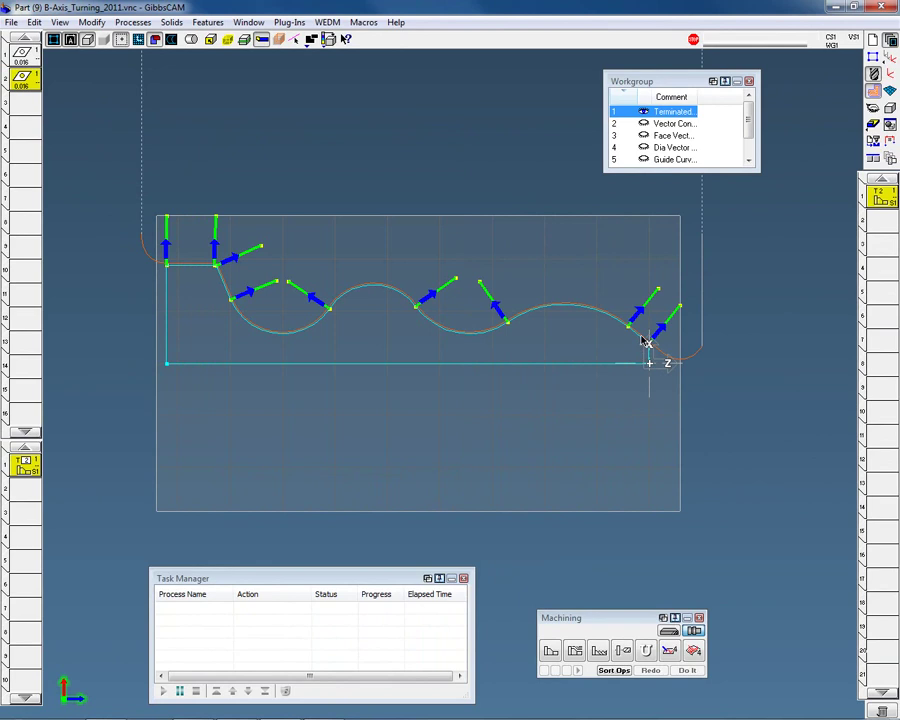
Step: Reselect the profile from the front taper to slightly past the flange's rear edge and redo the contour operation with the selected vectors
{"action": "left_click", "coordinate": [640, 343]}
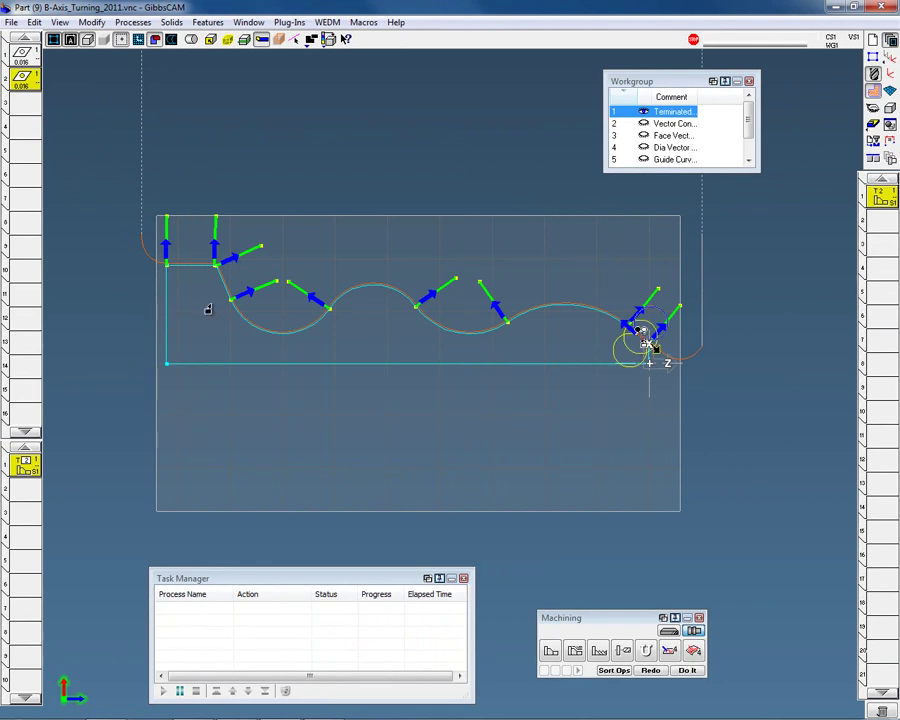
{"action": "left_click", "coordinate": [193, 265]}
{"action": "left_click_drag", "start_coordinate": [193, 259], "coordinate": [147, 259]}
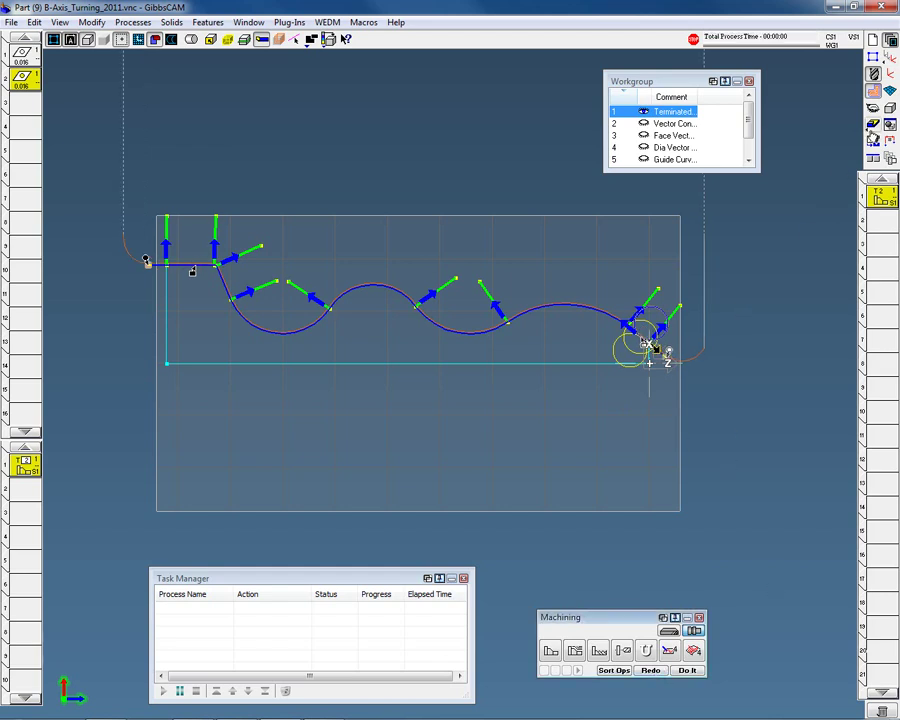
Step: Run the cut simulation of the vector-based contour operation to the end and return to the toolpath view
{"action": "left_click", "coordinate": [873, 125]}
{"action": "left_click", "coordinate": [284, 655]}
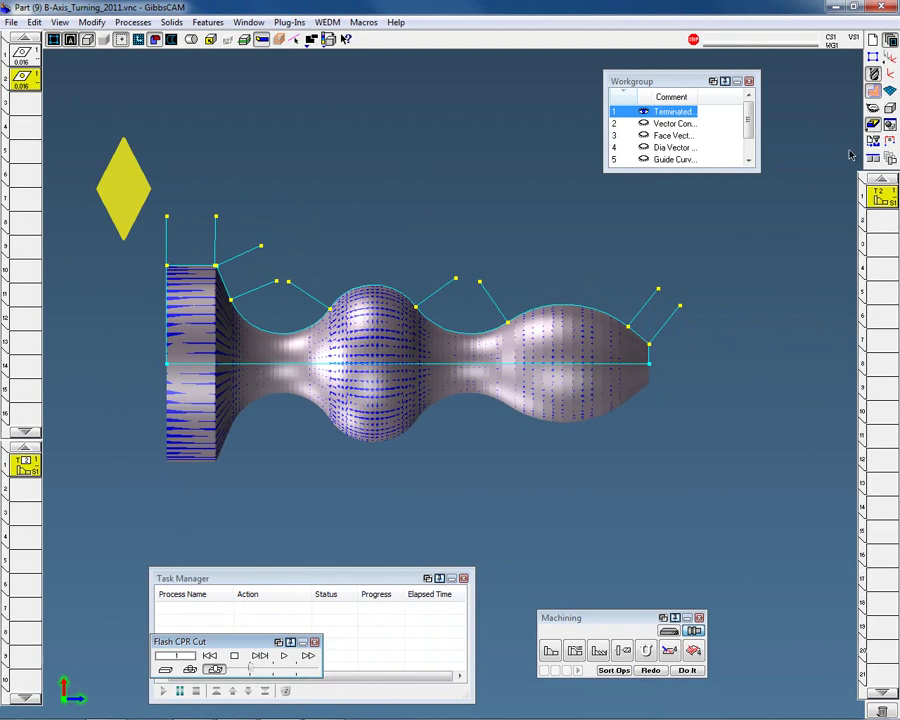
{"action": "left_click", "coordinate": [872, 125]}
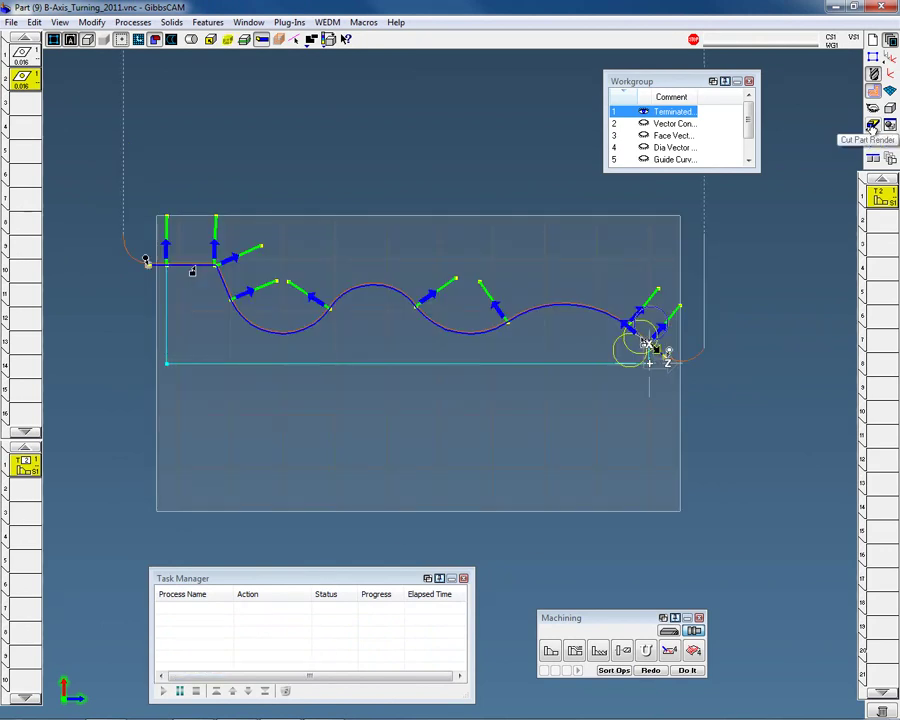
Step: Reopen the contour process's B-axis settings, review the Interpret Vectors As options and close the process without changes
{"action": "double_click", "coordinate": [28, 466]}
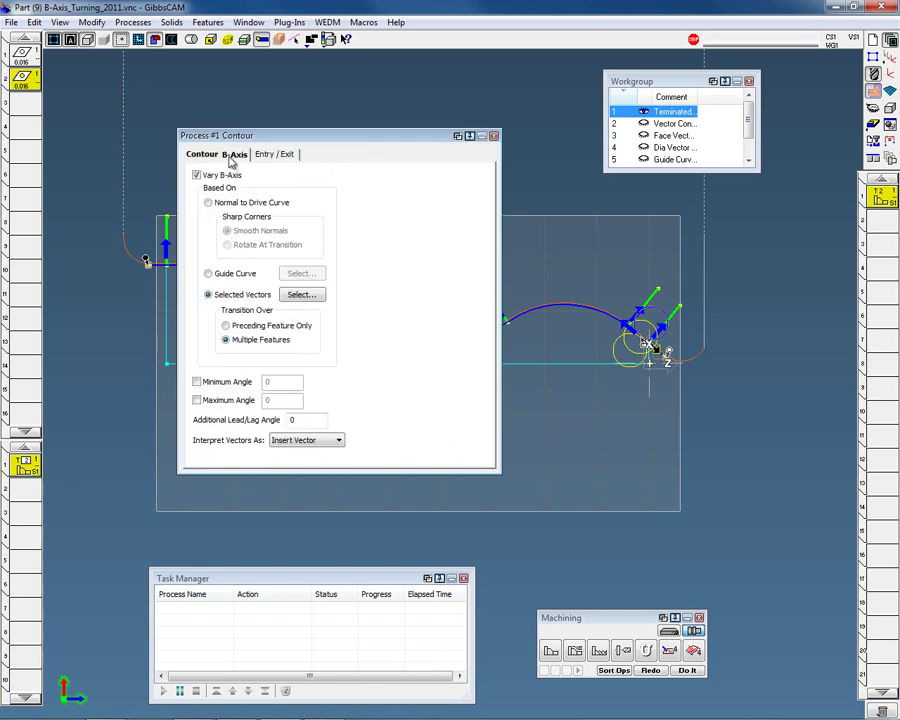
{"action": "left_click", "coordinate": [234, 154]}
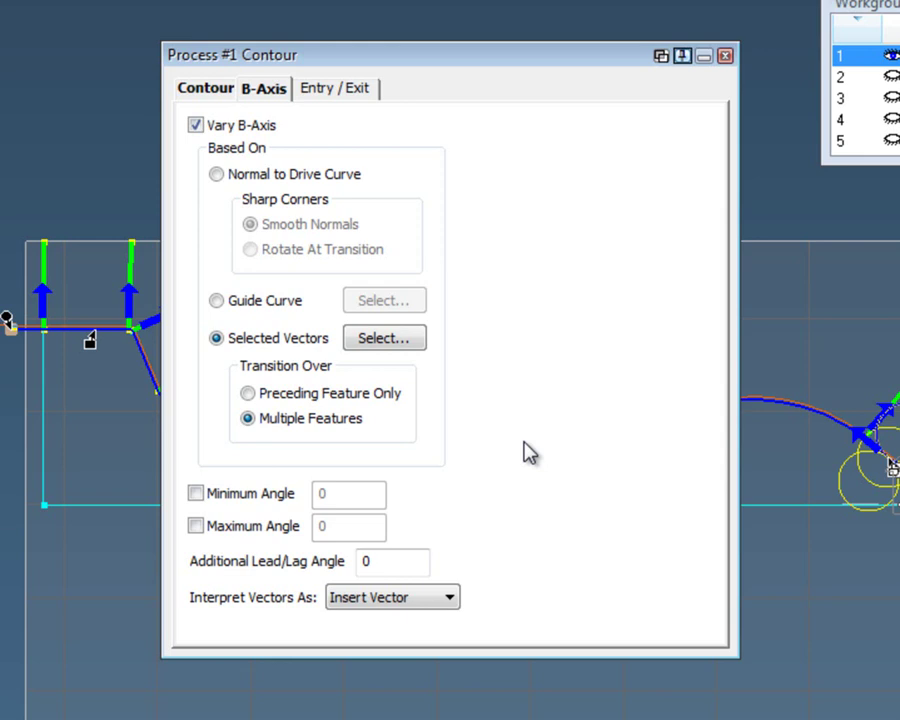
{"action": "left_click", "coordinate": [456, 612]}
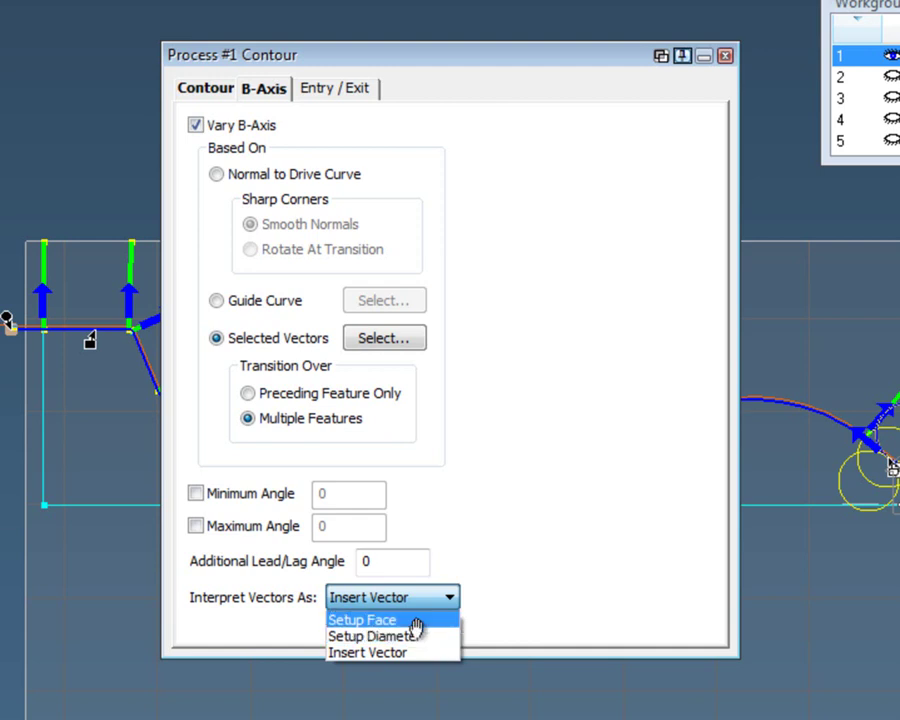
{"action": "left_click", "coordinate": [614, 377]}
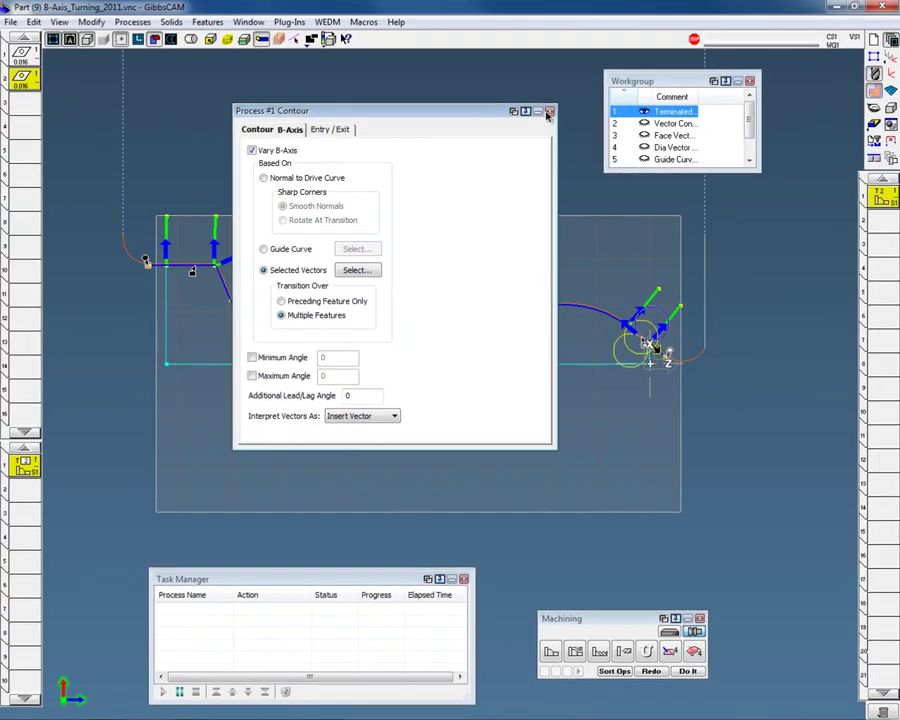
{"action": "left_click", "coordinate": [659, 76]}
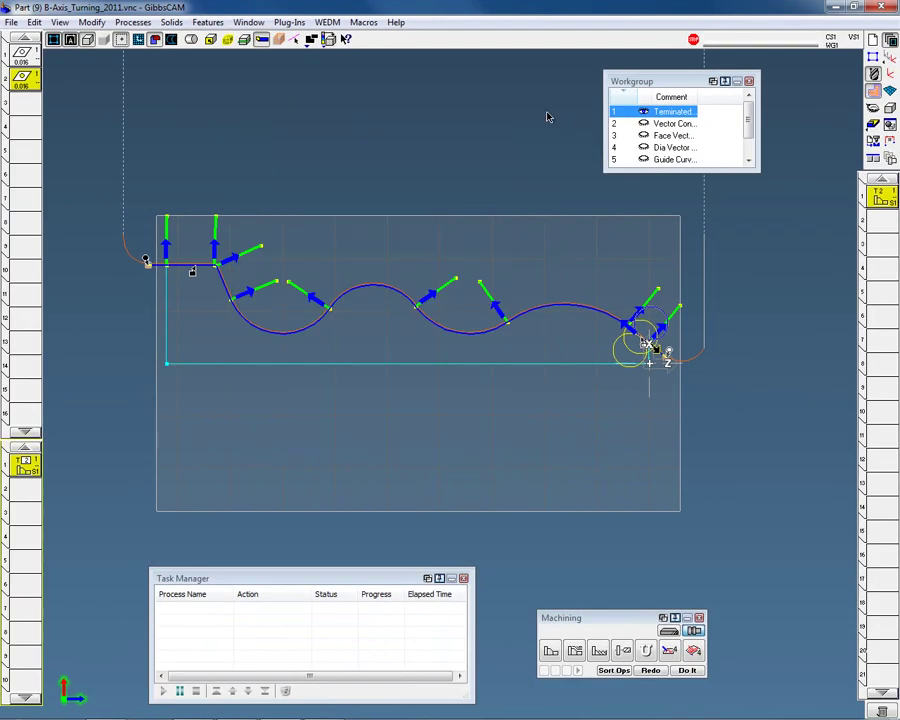
Step: Show the cut part rendering again, rewind the simulation and replay the B-axis contour cut
{"action": "left_click", "coordinate": [871, 136]}
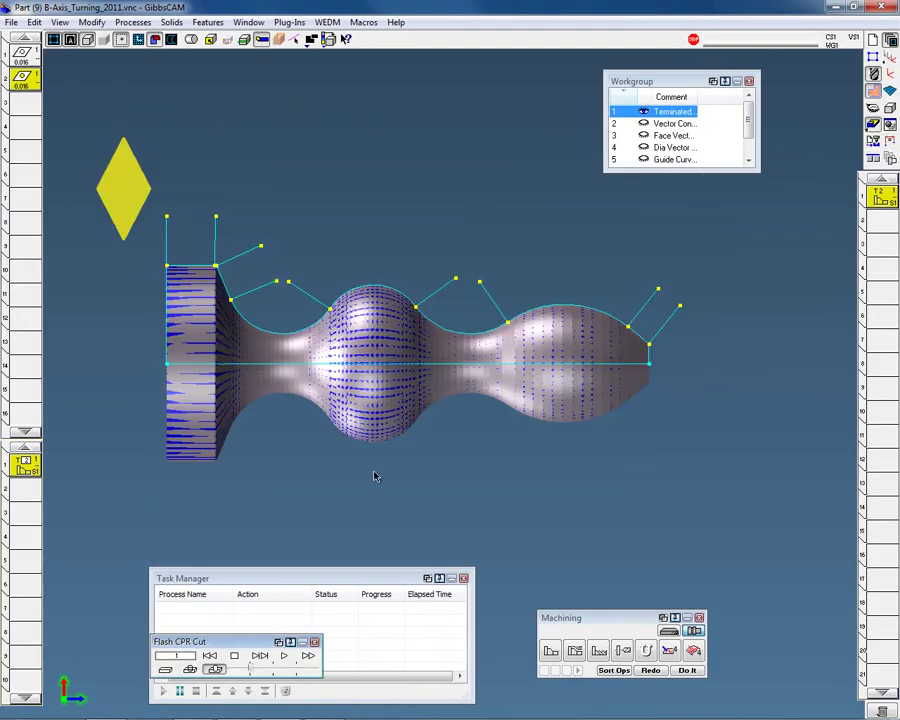
{"action": "left_click", "coordinate": [211, 658]}
{"action": "left_click", "coordinate": [286, 655]}
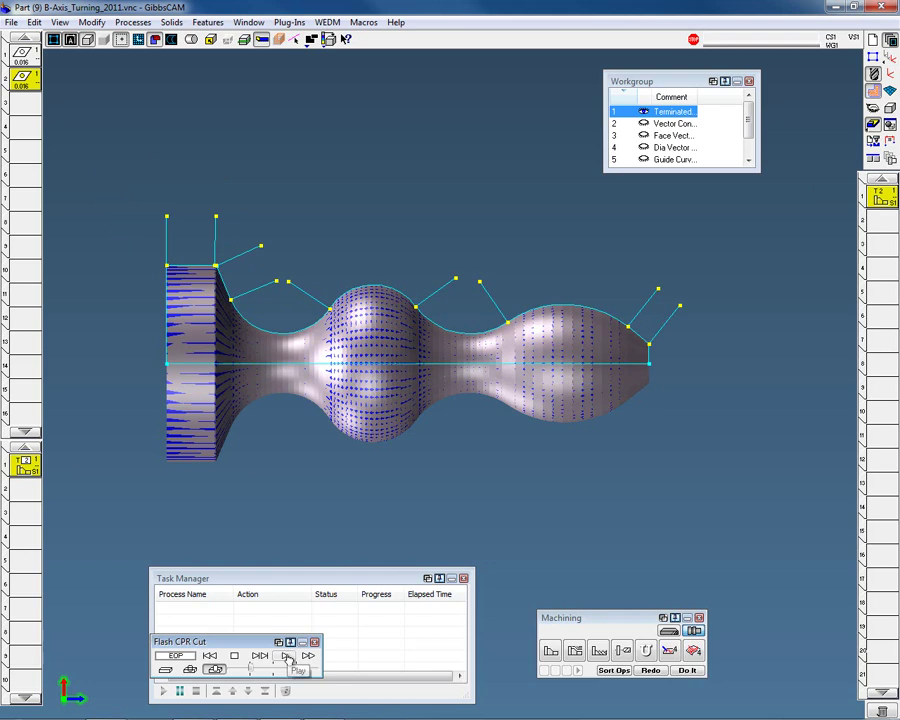
{"action": "left_click", "coordinate": [287, 656]}
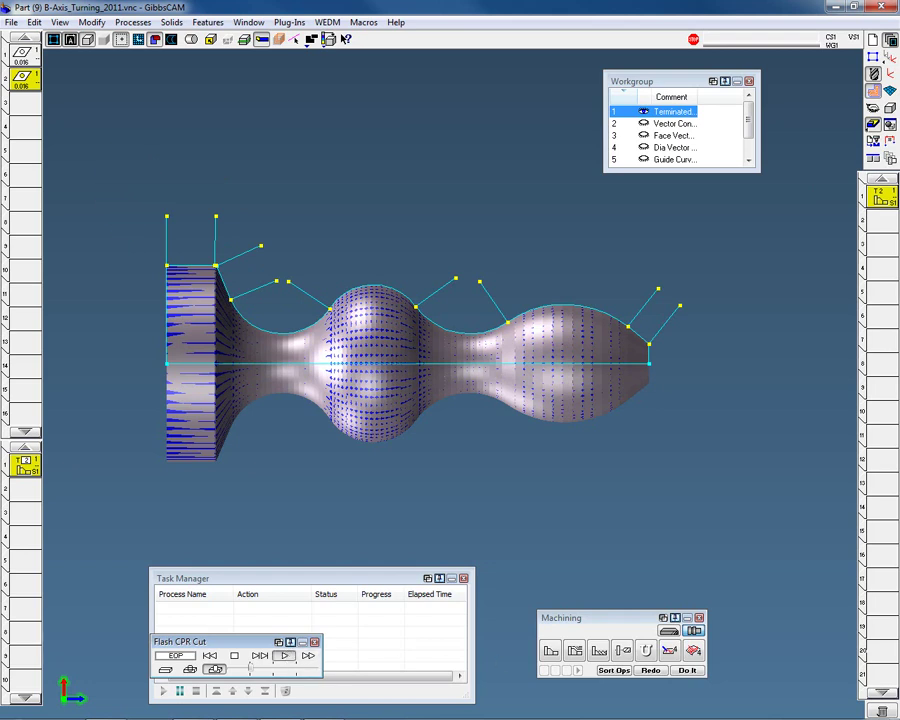